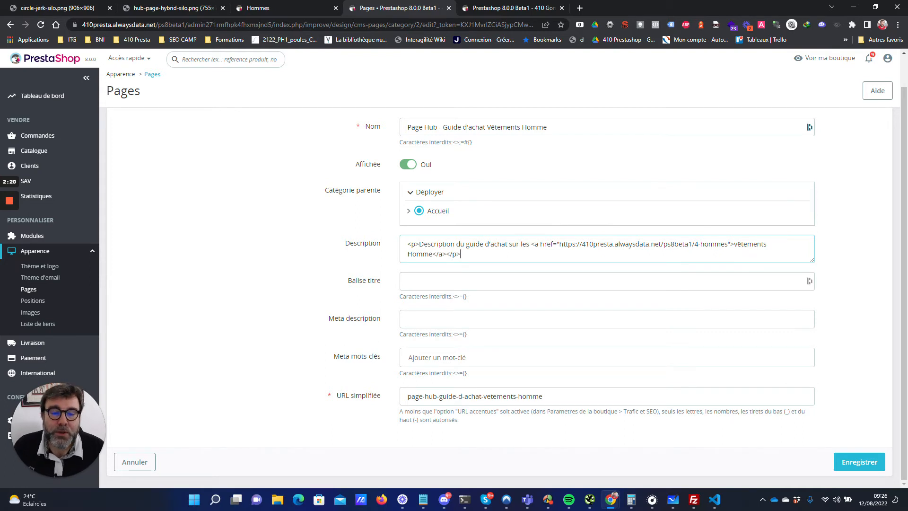
# - Examine the men's category link in the hub page's description, comparing it with the hub-page silo diagram and the storefront Hommes category
pyautogui.moveTo(462, 254); pyautogui.dragTo(390, 236)
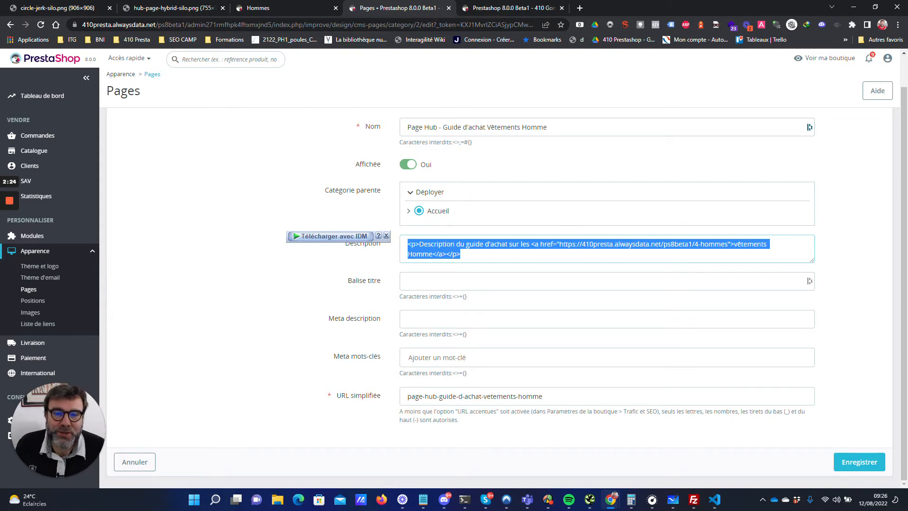
pyautogui.click(447, 244)
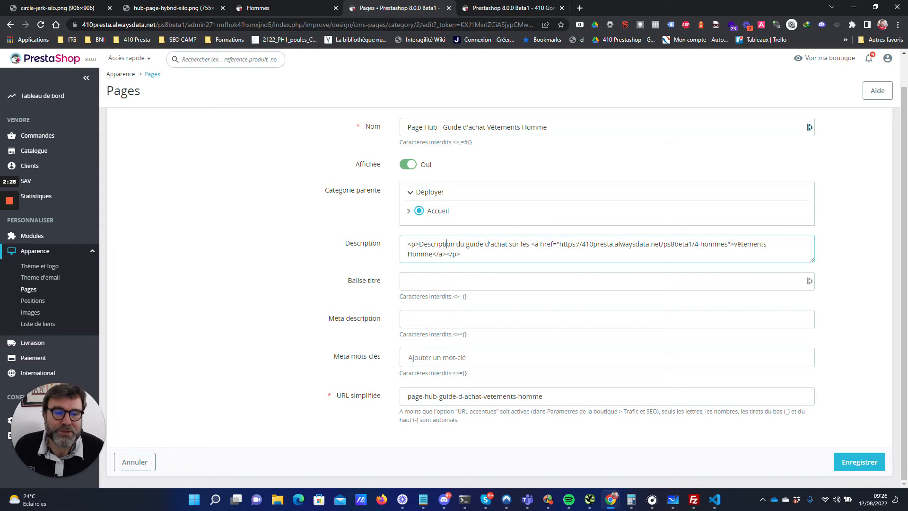
pyautogui.moveTo(560, 244); pyautogui.dragTo(728, 245)
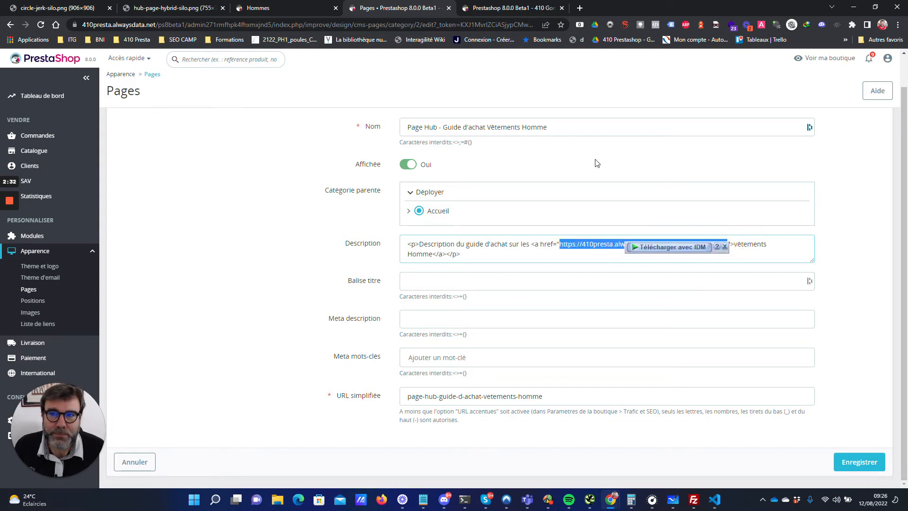
pyautogui.hotkey('ctrl', '2')
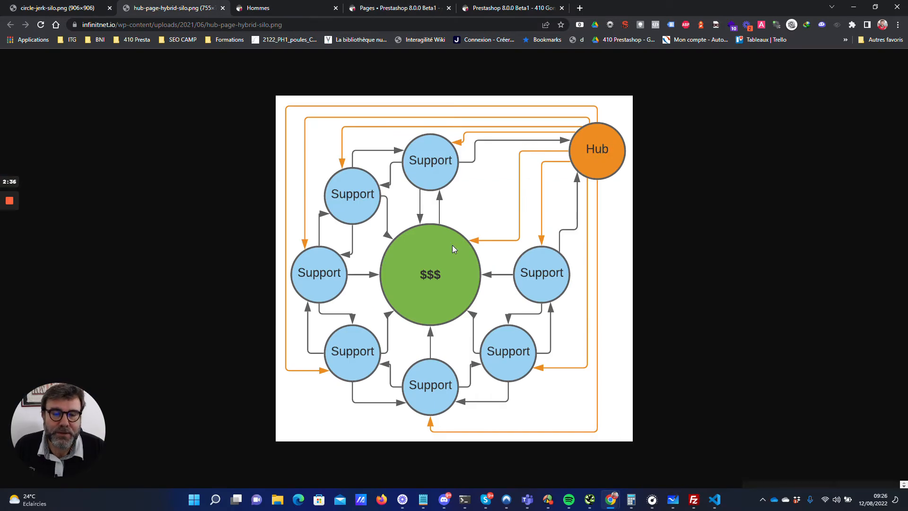
pyautogui.click(277, 9)
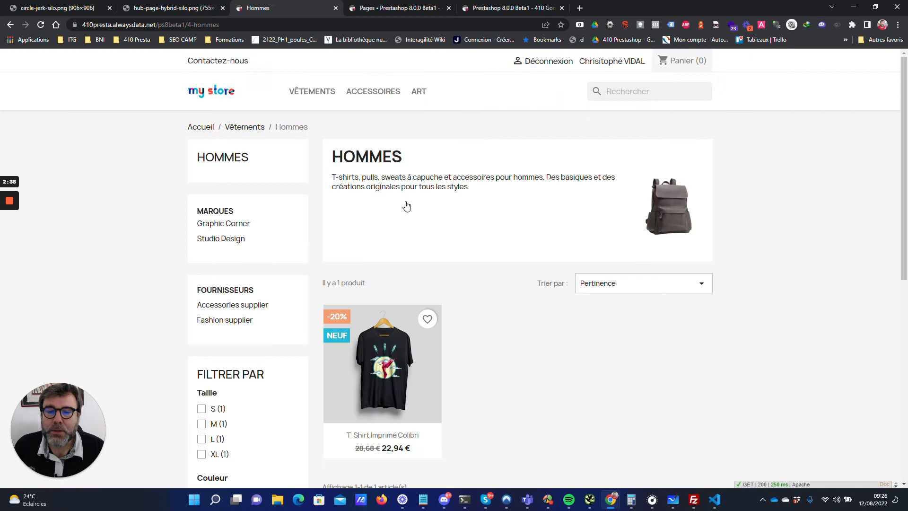
pyautogui.click(376, 8)
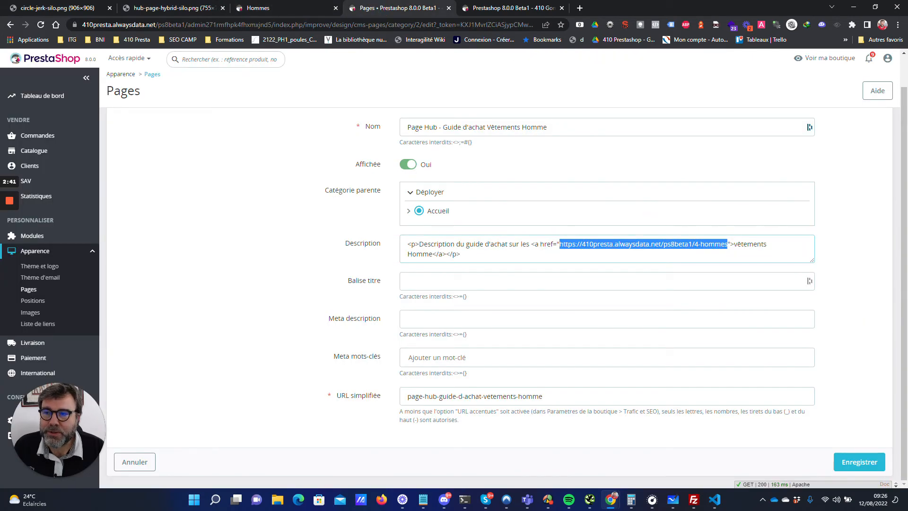
# - Open the page list of the "Page Hub - Guide d'achat Vêtements Homme" category and compare its pages with the silo diagram and Hommes category
pyautogui.click(10, 24)
pyautogui.scroll(-4, 495, 295)
pyautogui.click(255, 211)
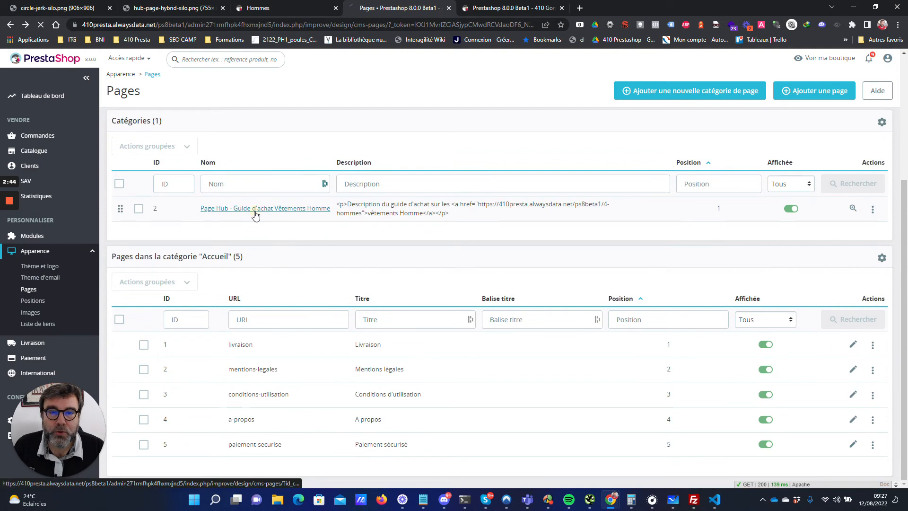
pyautogui.scroll(-3, 426, 232)
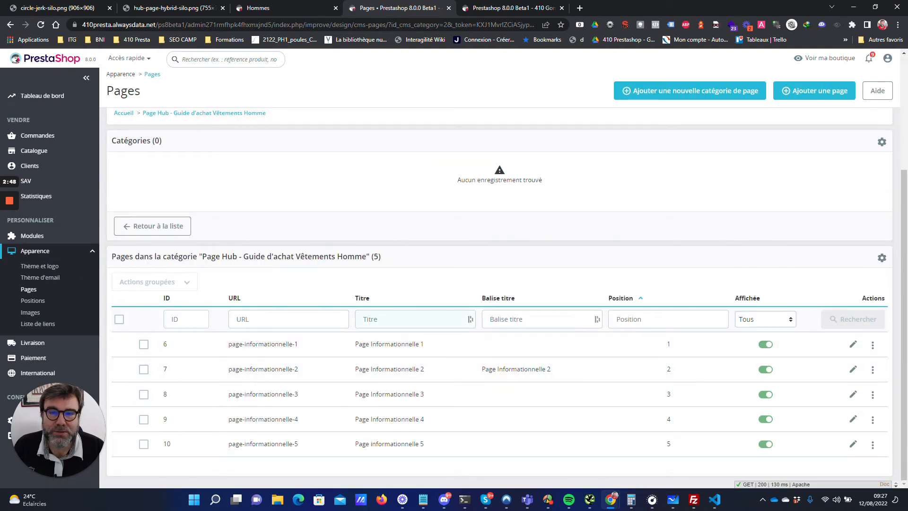
pyautogui.click(184, 14)
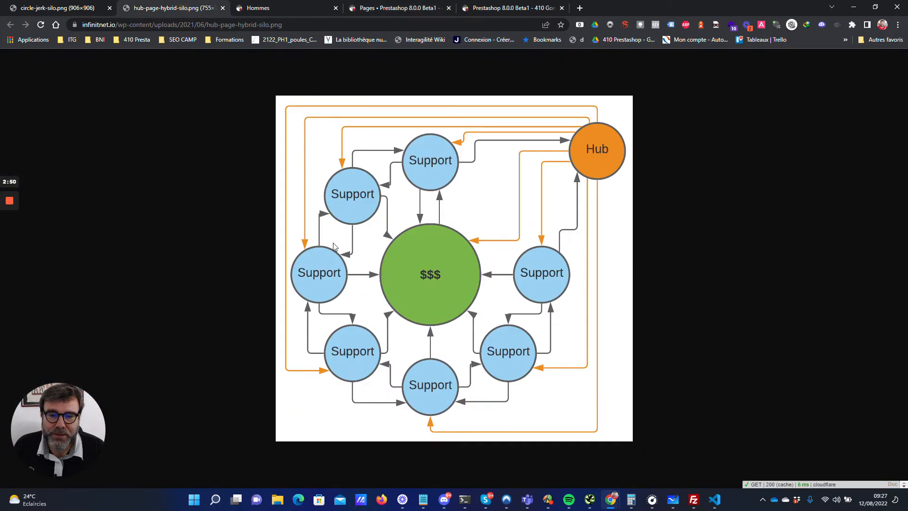
pyautogui.click(256, 8)
pyautogui.scroll(-1, 473, 179)
pyautogui.scroll(1, 511, 205)
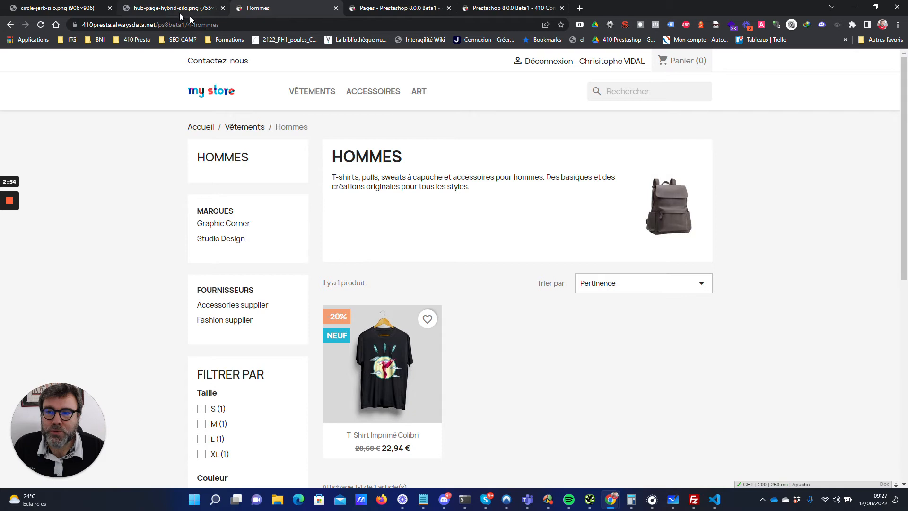
pyautogui.click(175, 13)
pyautogui.click(380, 9)
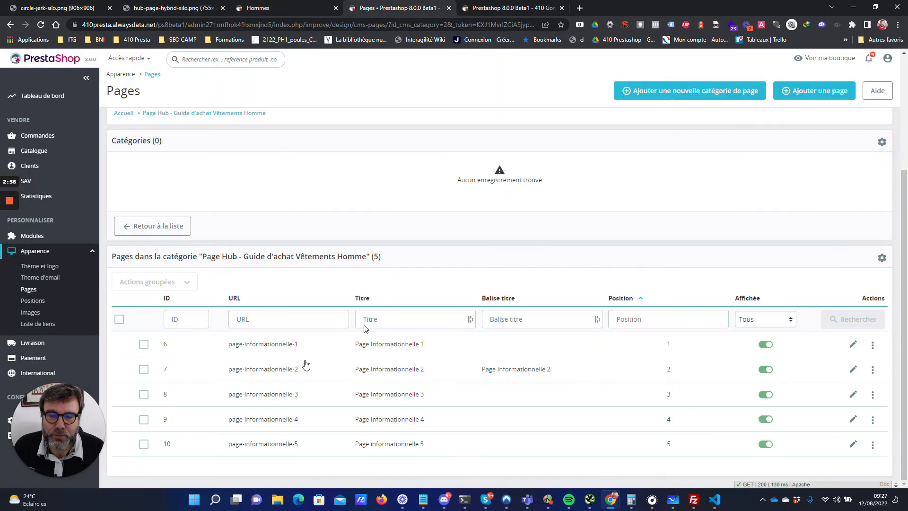
# - Open Page Informationnelle 1 for editing, check its content links against the silo diagram and the Hommes category, and save the page
pyautogui.click(854, 344)
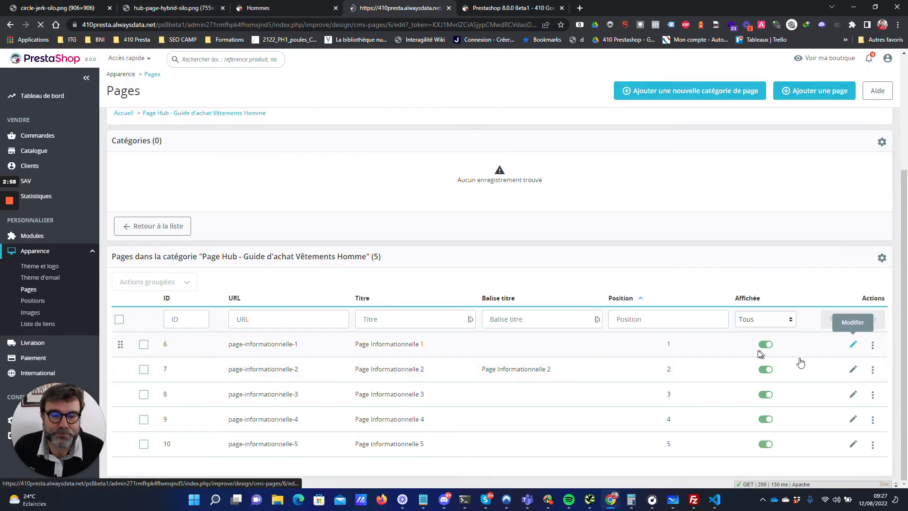
pyautogui.scroll(-5, 481, 281)
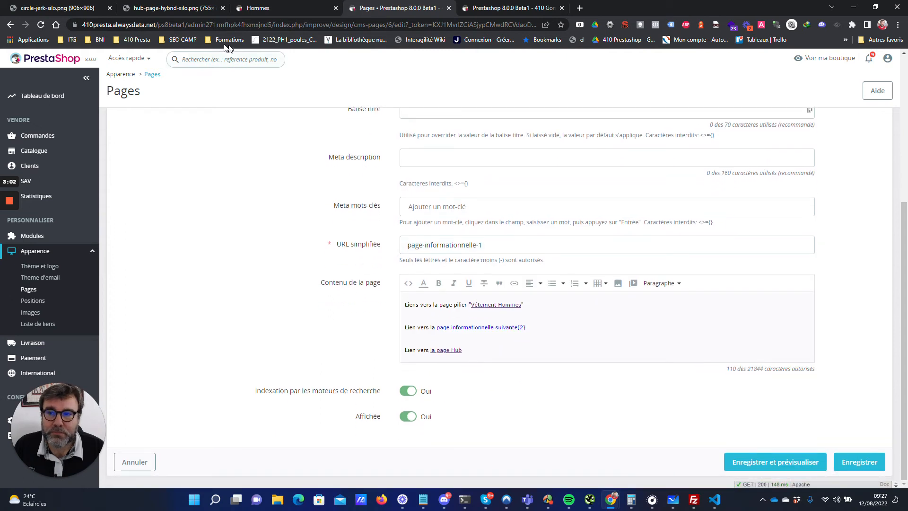
pyautogui.click(189, 10)
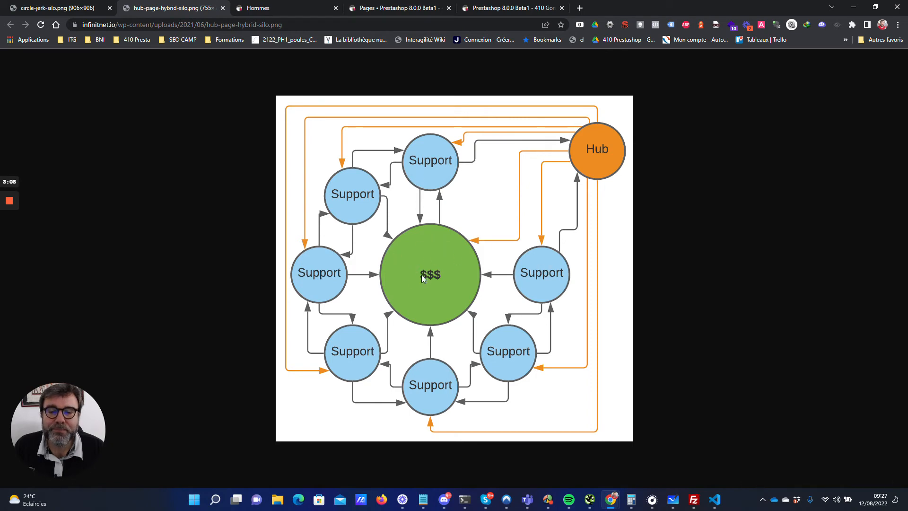
pyautogui.click(271, 9)
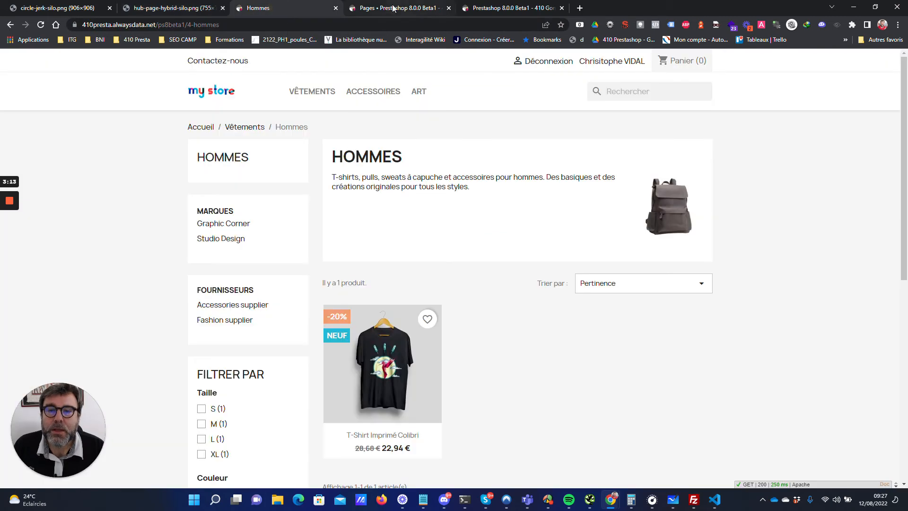
pyautogui.click(391, 8)
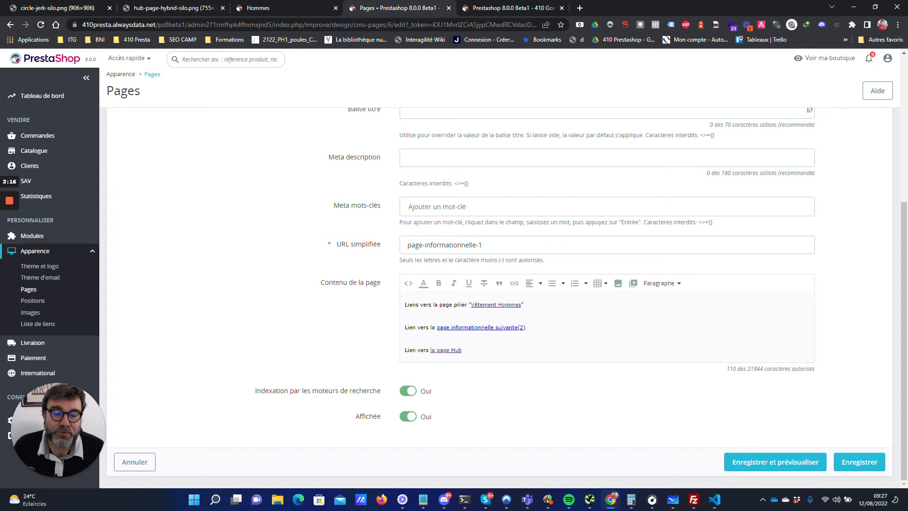
pyautogui.click(167, 10)
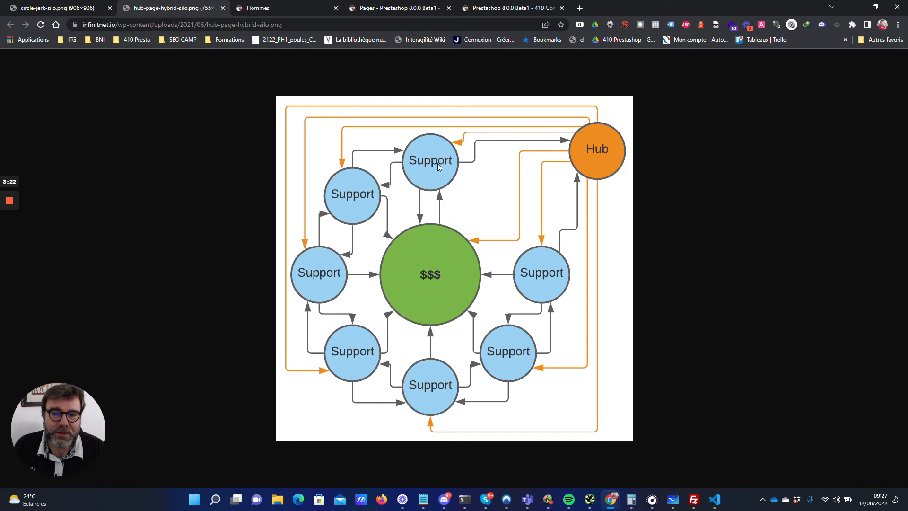
pyautogui.click(383, 8)
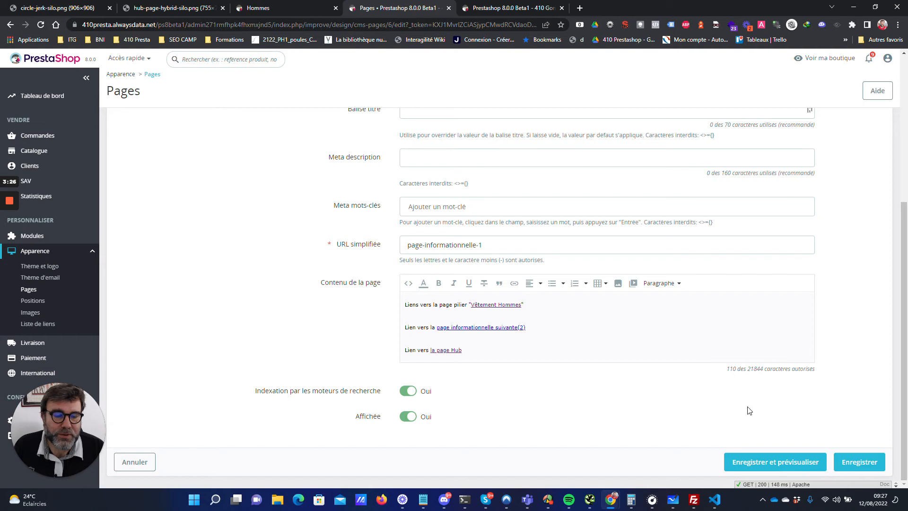
pyautogui.click(859, 462)
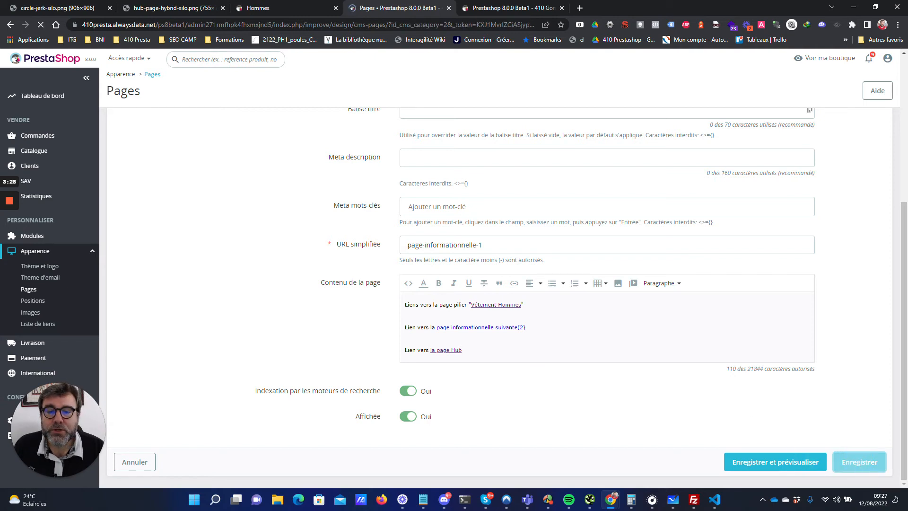
# - Open Page Informationnelle 2 for editing, check its pillar, previous and next page links against the silo diagram, and save the page
pyautogui.scroll(-4, 454, 277)
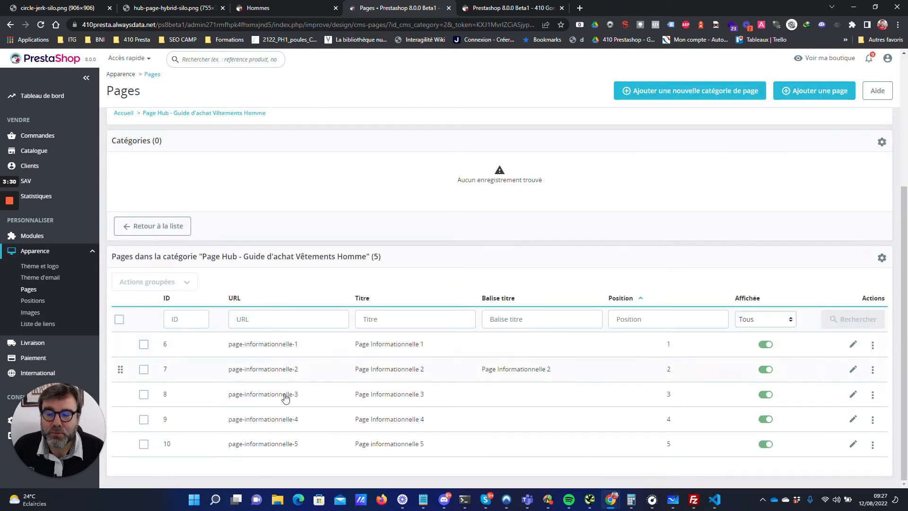
pyautogui.click(853, 369)
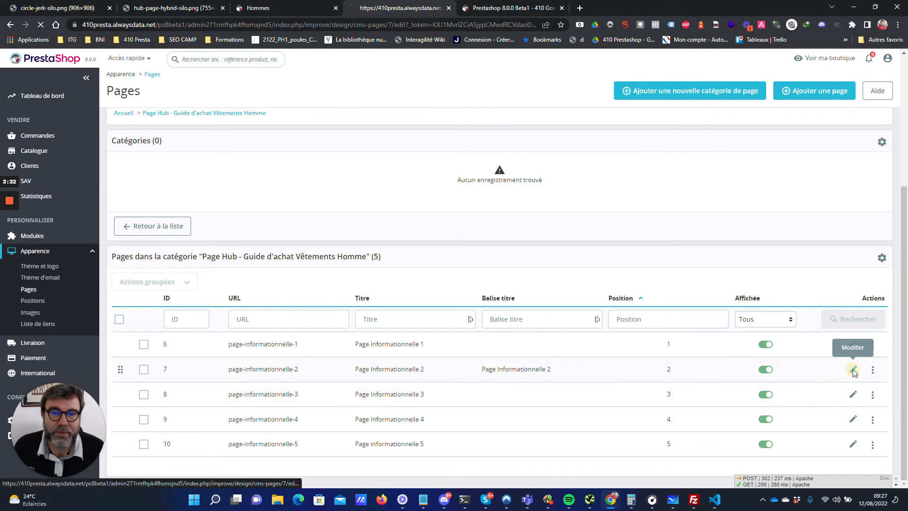
pyautogui.scroll(-3, 600, 321)
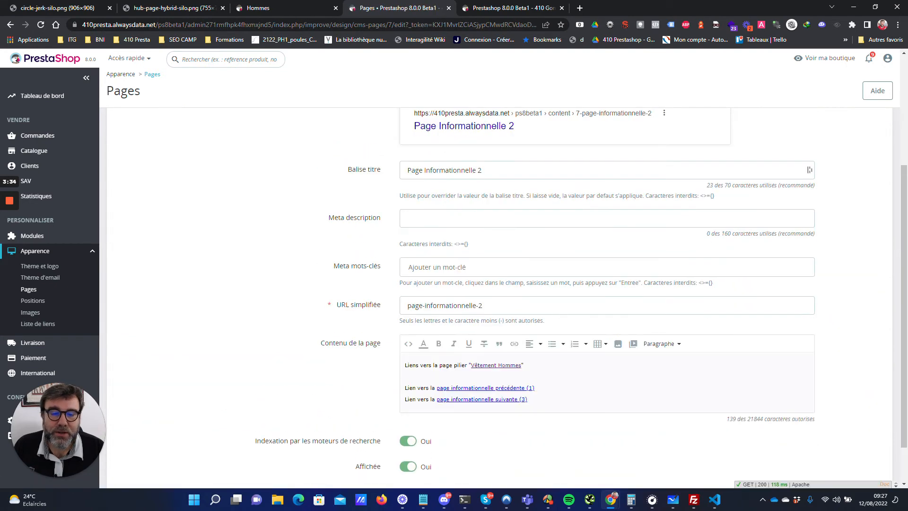
pyautogui.click(142, 9)
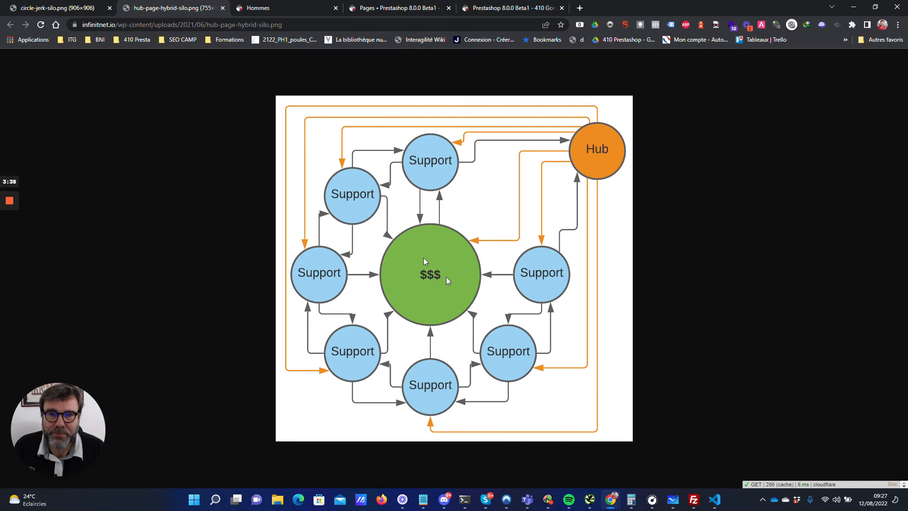
pyautogui.click(376, 8)
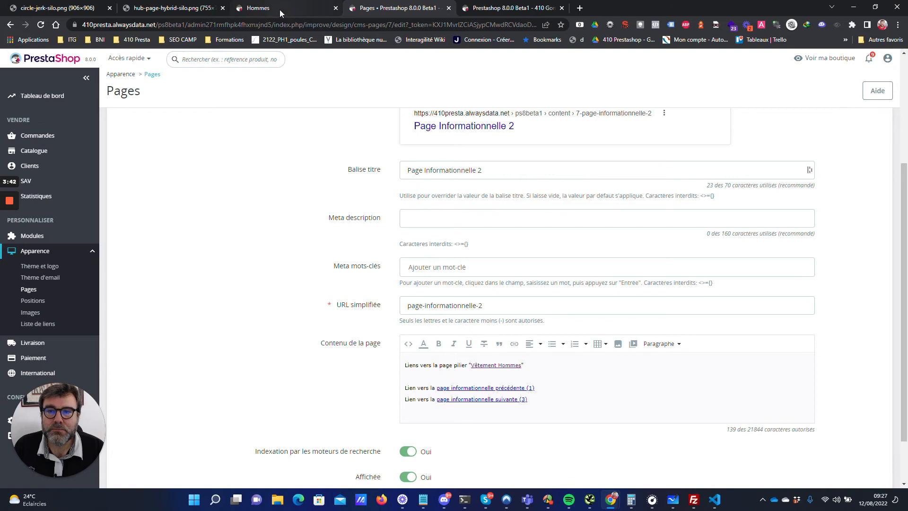
pyautogui.scroll(-2, 883, 415)
pyautogui.click(862, 463)
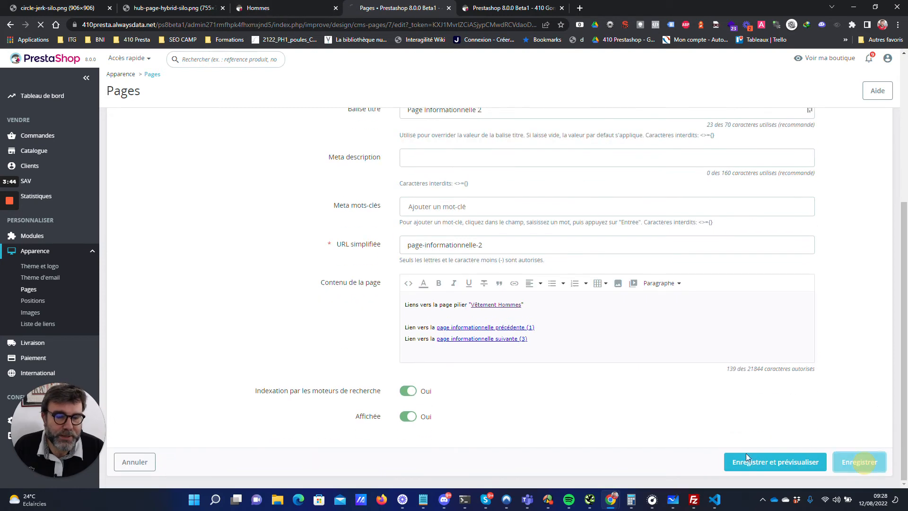
# - Open Page informationnelle 5 for editing and compare its pillar, previous page and hub links with the silo diagram
pyautogui.scroll(-4, 474, 363)
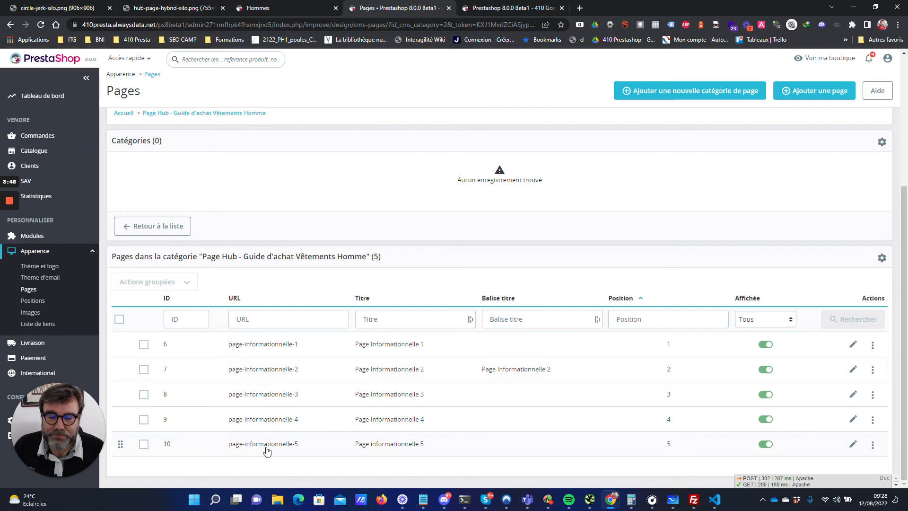
pyautogui.click(853, 443)
pyautogui.scroll(-5, 523, 309)
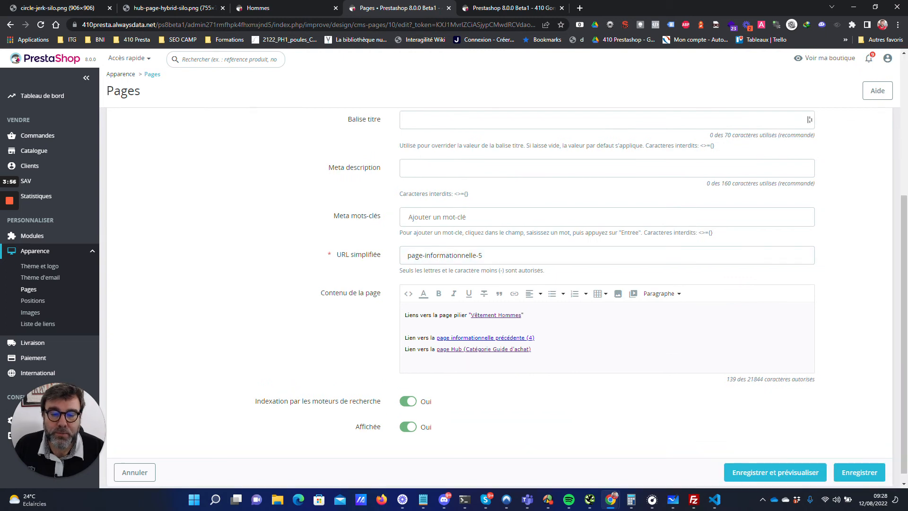
pyautogui.click(168, 9)
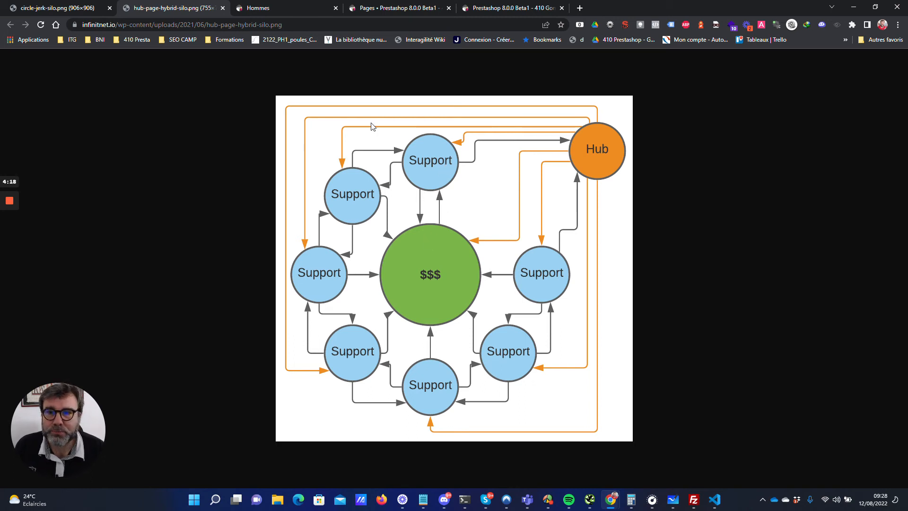
pyautogui.click(257, 8)
pyautogui.click(450, 14)
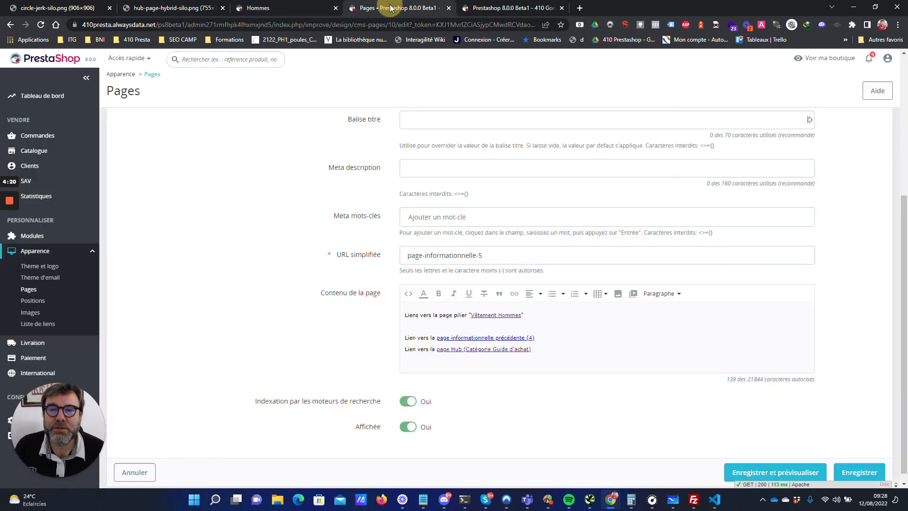
# - Load Page Informationnelle 1 on the storefront at content/6-page-informationnelle-1 and go up to its parent hub category page
pyautogui.click(296, 7)
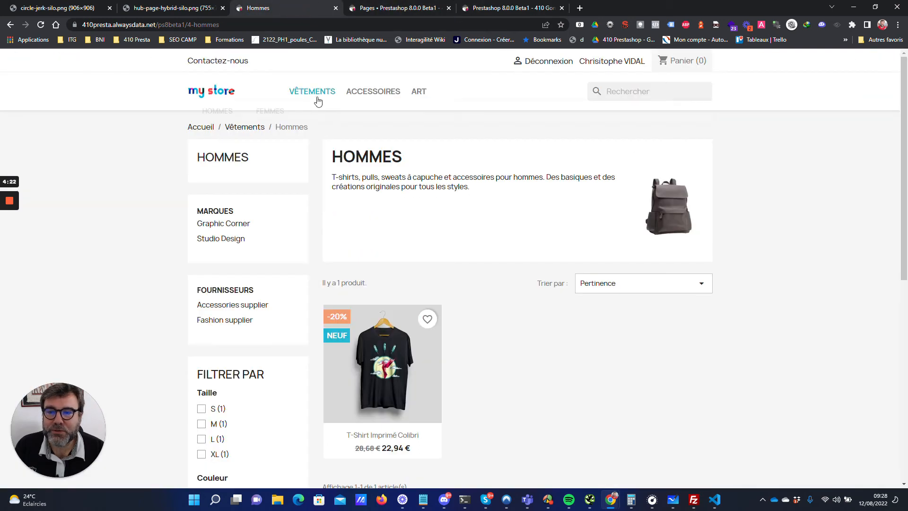
pyautogui.click(199, 24)
pyautogui.click(199, 24)
pyautogui.moveTo(210, 24); pyautogui.dragTo(358, 22)
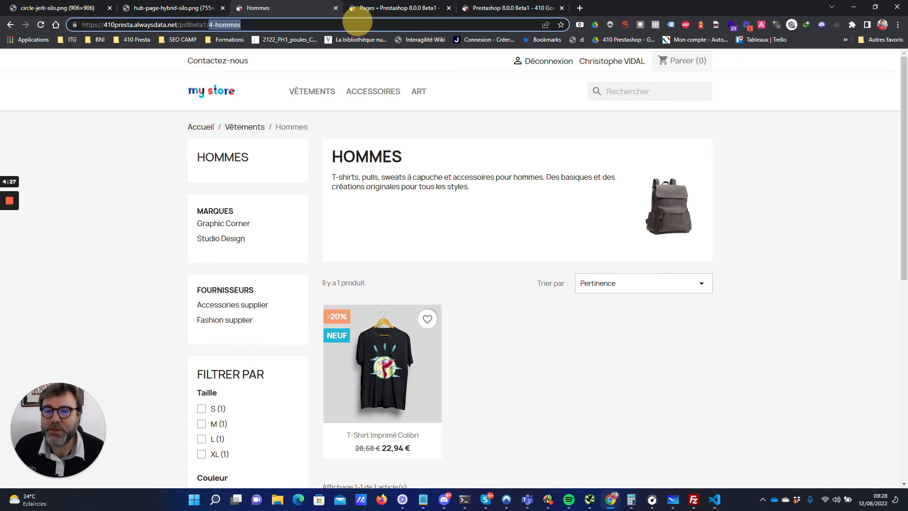
pyautogui.write('conte')
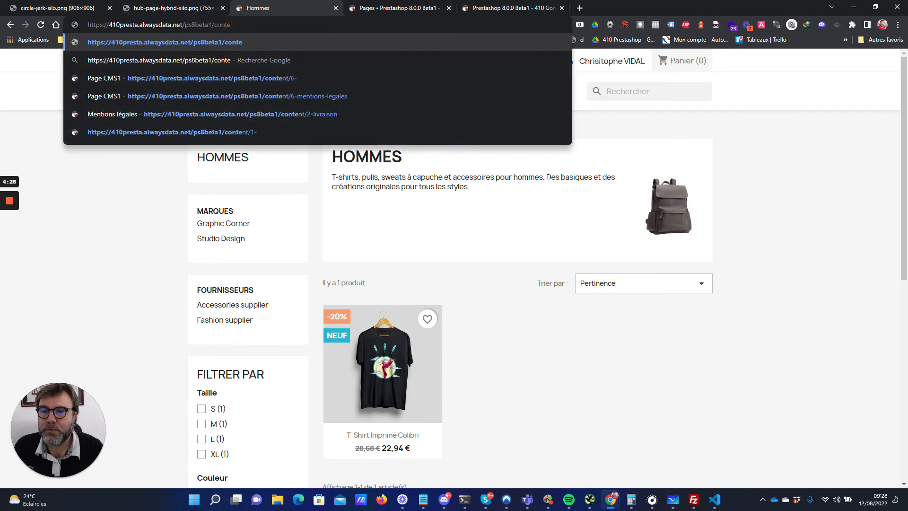
pyautogui.write('nt/')
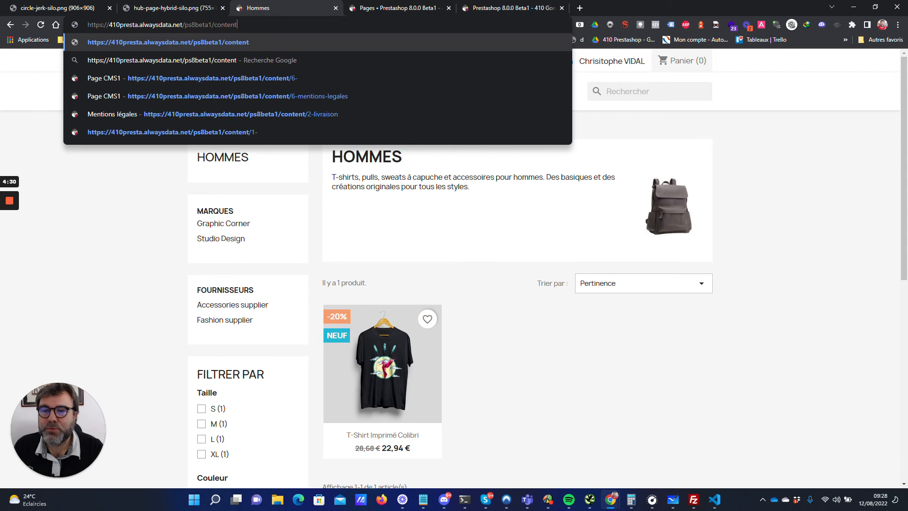
pyautogui.press('Down')
pyautogui.press('Down')
pyautogui.press('Return')
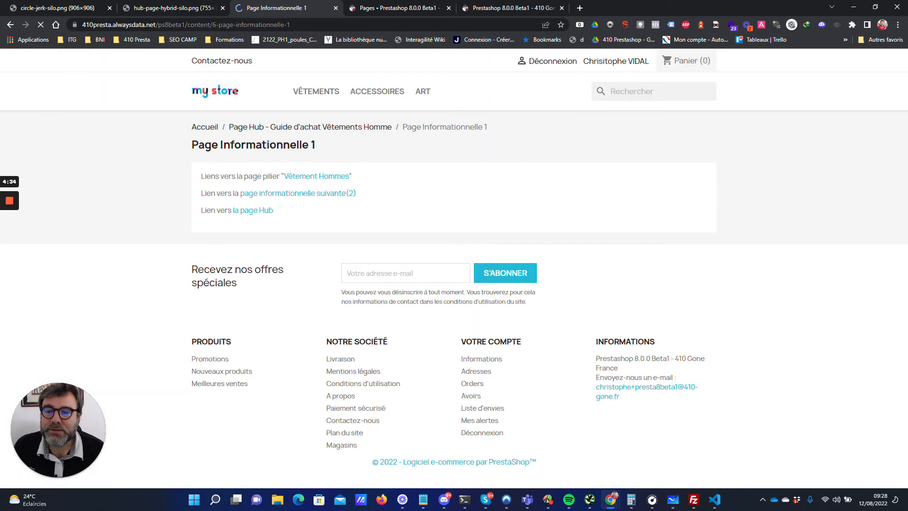
pyautogui.click(310, 128)
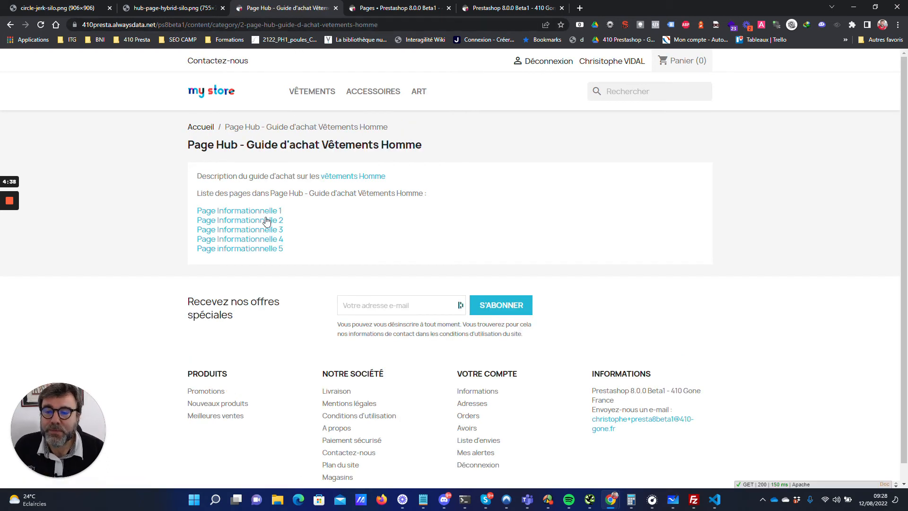
# - Check the hub category's description link to vêtements Homme, open Page Informationnelle 1 from its page list, and copy that page's URL
pyautogui.moveTo(196, 176); pyautogui.dragTo(304, 176)
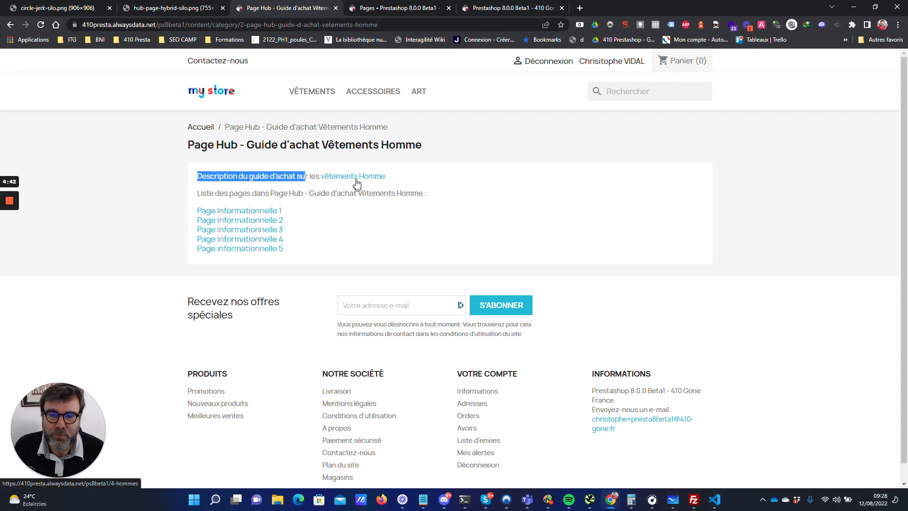
pyautogui.click(250, 210)
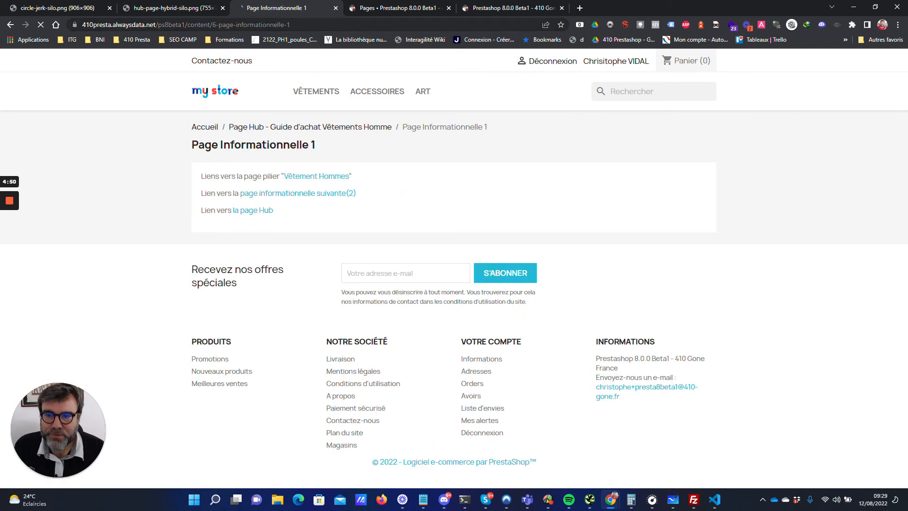
pyautogui.hotkey('ctrl', 'l')
pyautogui.hotkey('ctrl', 'c')
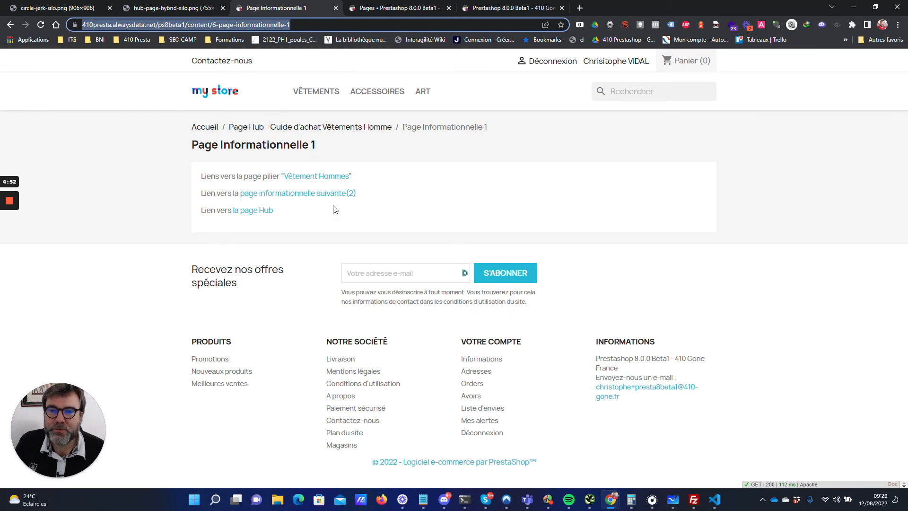
# - Open the Hommes category under Vêtements for editing in the PrestaShop back office and go to its description
pyautogui.click(511, 8)
pyautogui.click(373, 8)
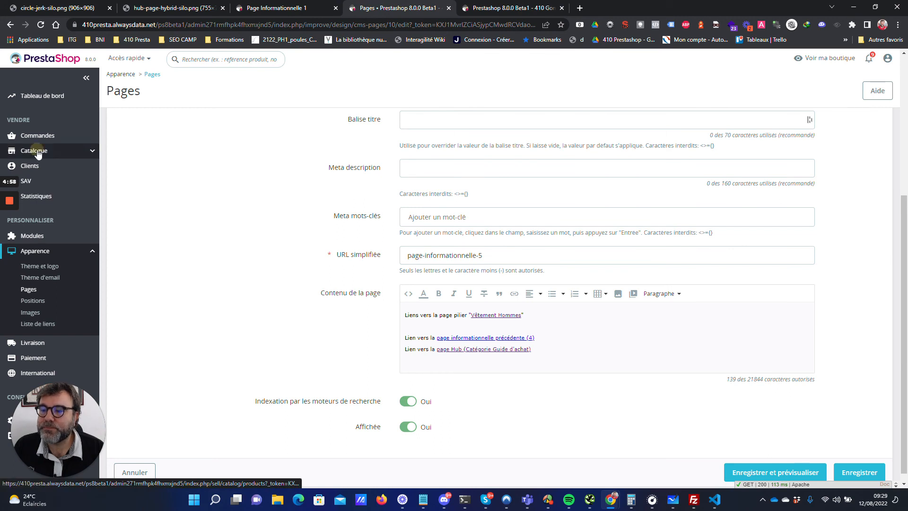
pyautogui.moveTo(39, 154)
pyautogui.click(37, 178)
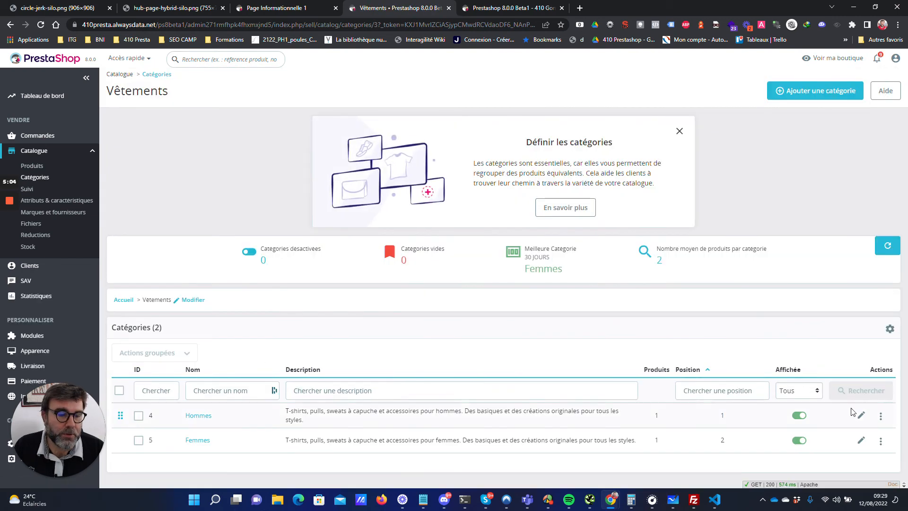
pyautogui.click(861, 416)
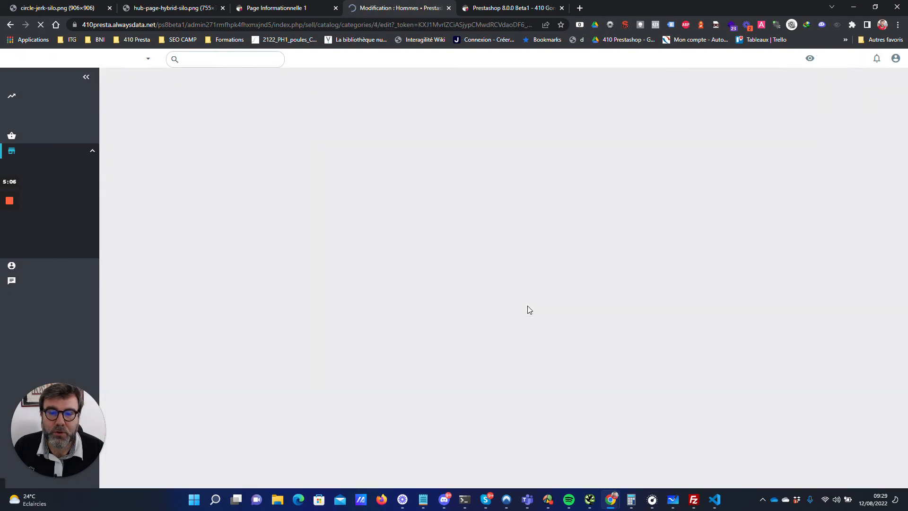
pyautogui.scroll(-2, 529, 310)
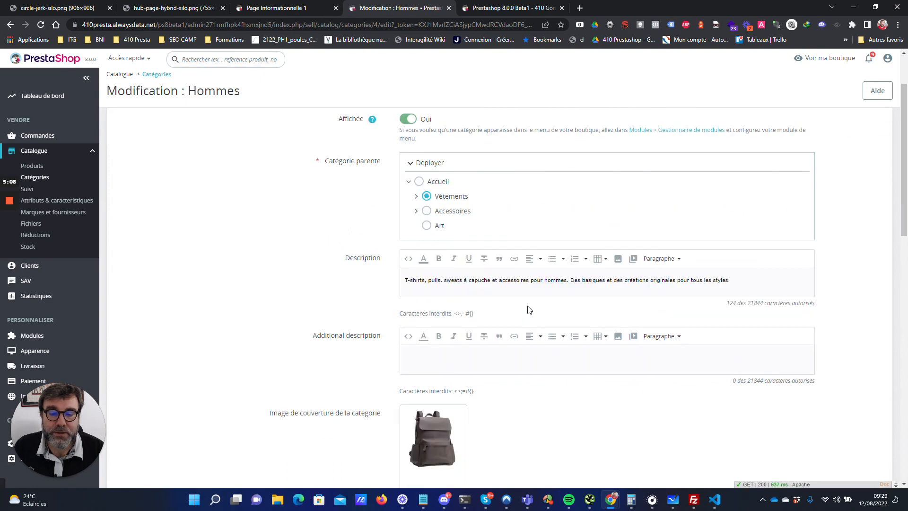
# - Add the line "Lien vers page support 1" below the existing text of the Hommes category description, without leaving the raw URL, and select it
pyautogui.click(744, 263)
pyautogui.press('Return')
pyautogui.hotkey('ctrl', 'v')
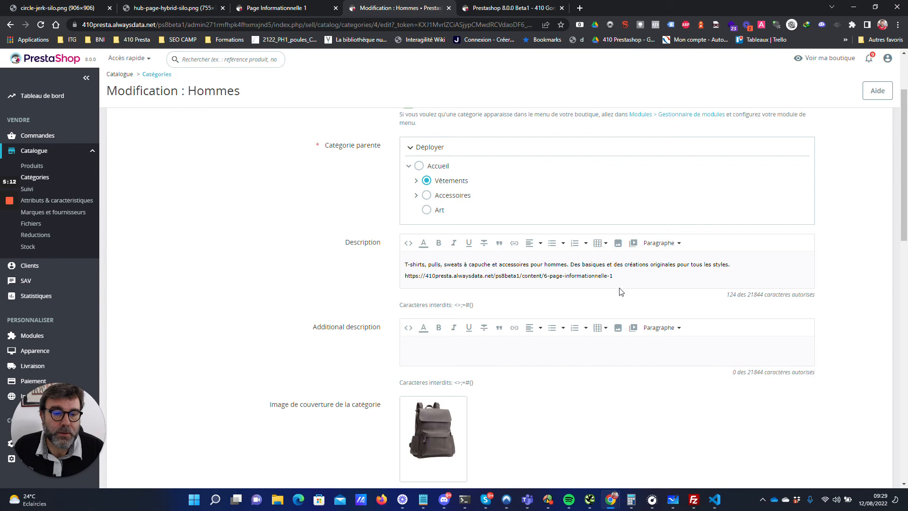
pyautogui.moveTo(615, 276); pyautogui.dragTo(404, 283)
pyautogui.press('BackSpace')
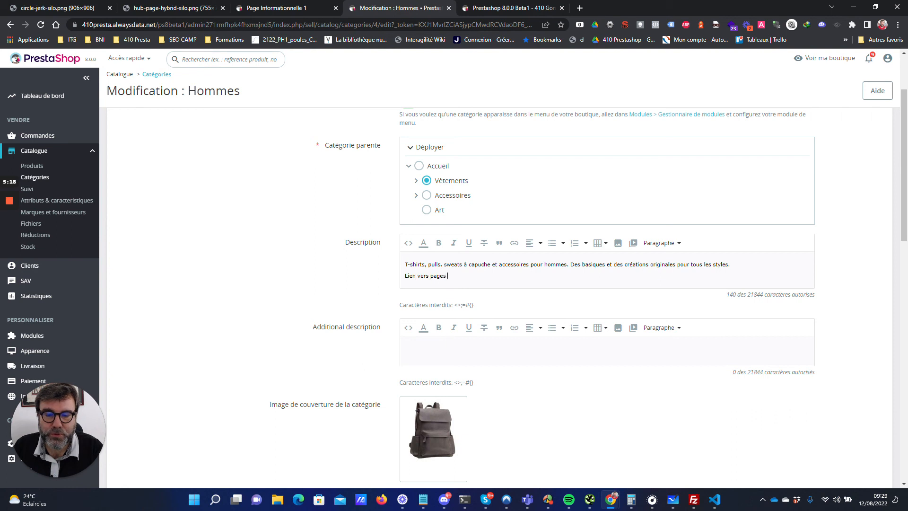
pyautogui.hotkey('shift', 'Up')
pyautogui.hotkey('shift', 'Down')
pyautogui.hotkey('shift', 'Home')
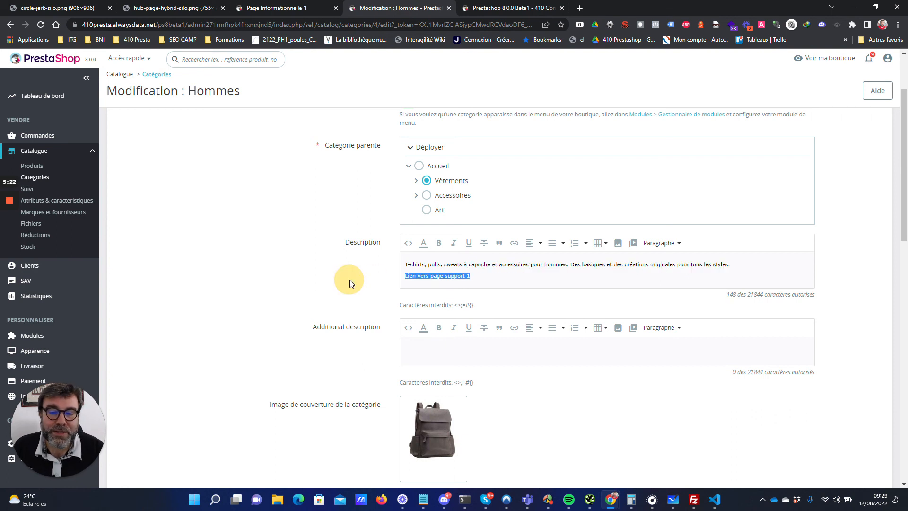
# - Link the "Lien vers page support 1" text to the copied Page Informationnelle 1 URL and save the Hommes category
pyautogui.click(514, 244)
pyautogui.click(440, 234)
pyautogui.click(440, 247)
pyautogui.click(516, 325)
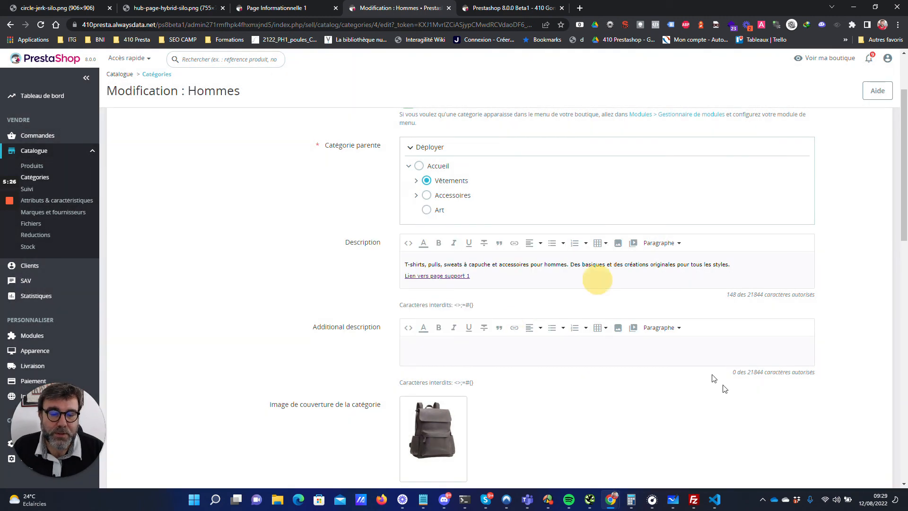
pyautogui.scroll(-15, 713, 377)
pyautogui.click(858, 462)
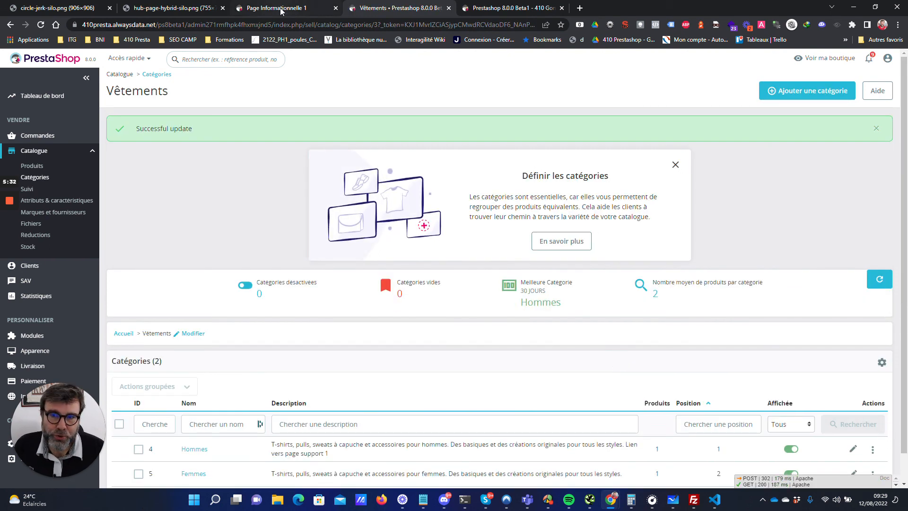
# - Review the hub-page hybrid silo diagram and Page Informationnelle 1's links, and return to the Vêtements category list
pyautogui.click(186, 10)
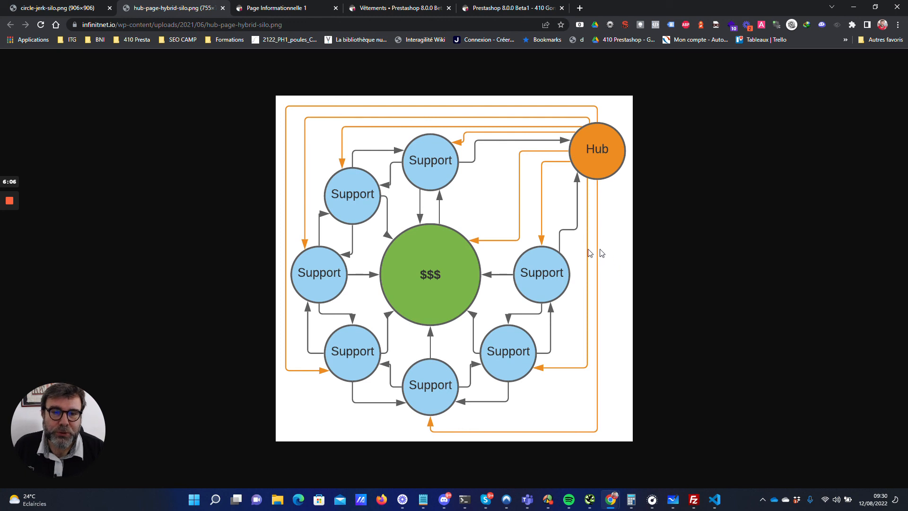
pyautogui.click(297, 8)
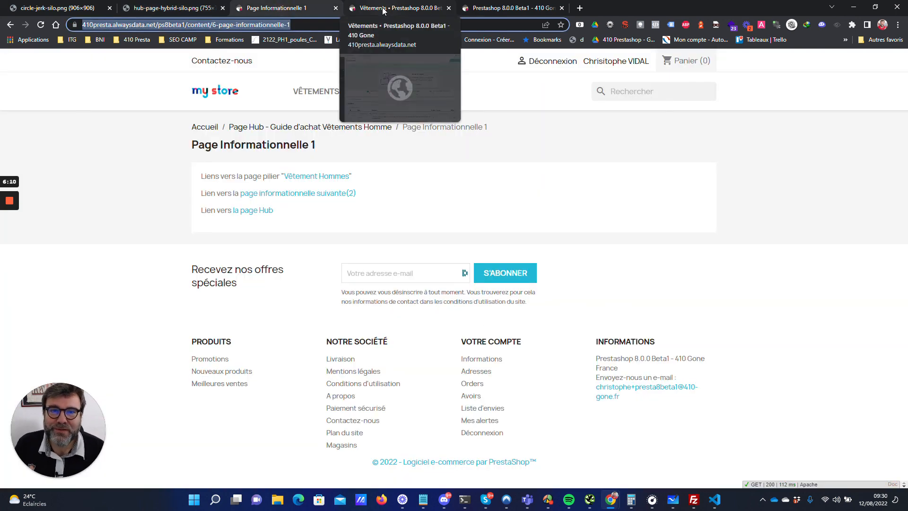
pyautogui.click(383, 10)
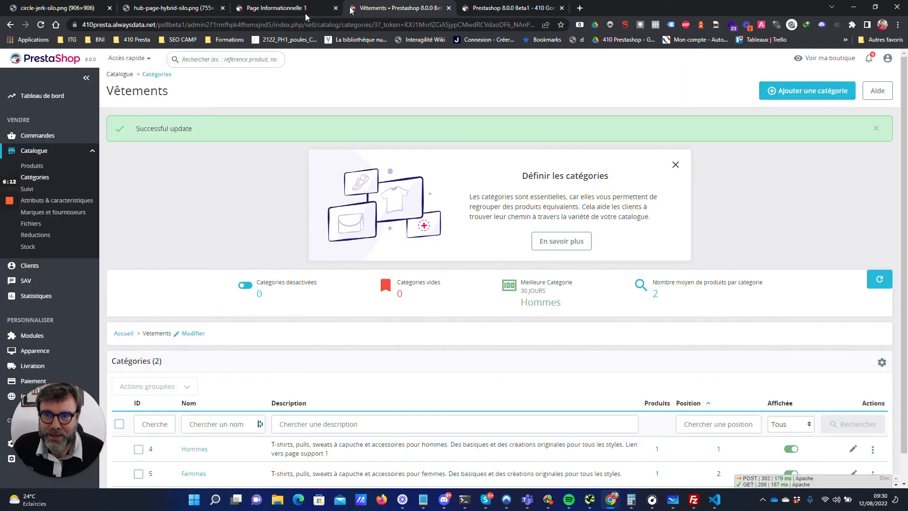